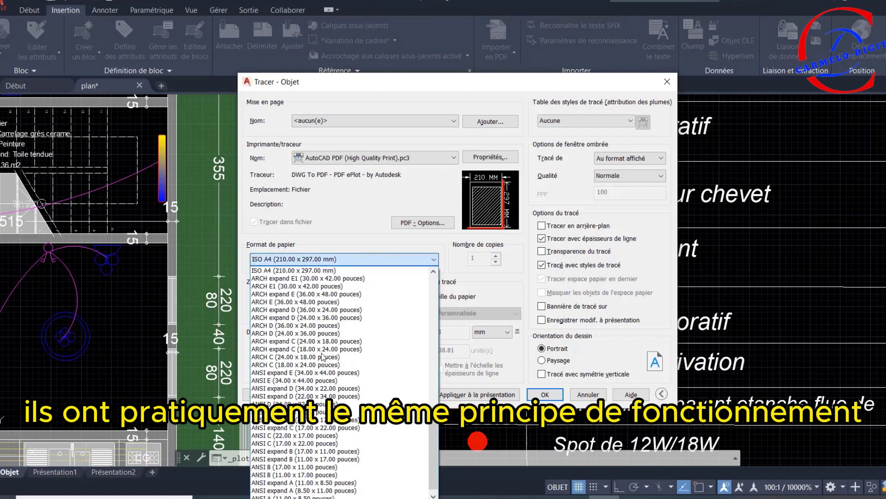
Step: Set the plot's paper format to ISO A3 (420.00 x 297.00 mm)
scroll(304, 300, "up", 3)
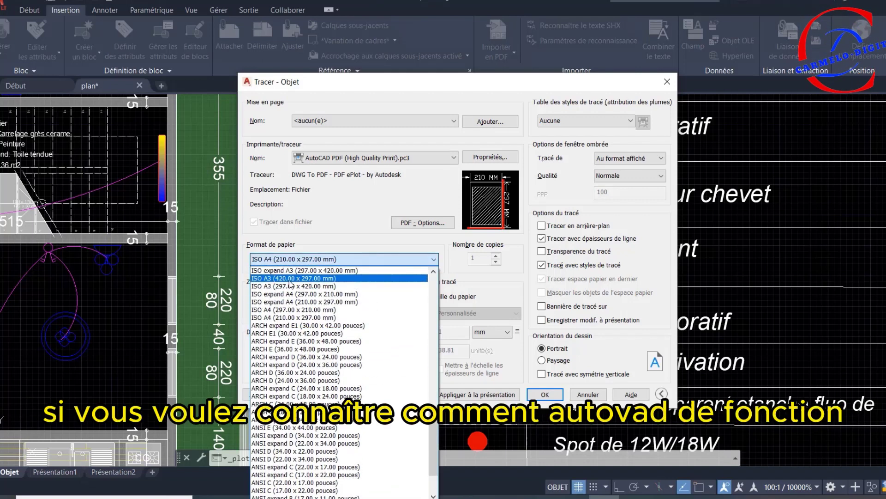
left_click(289, 279)
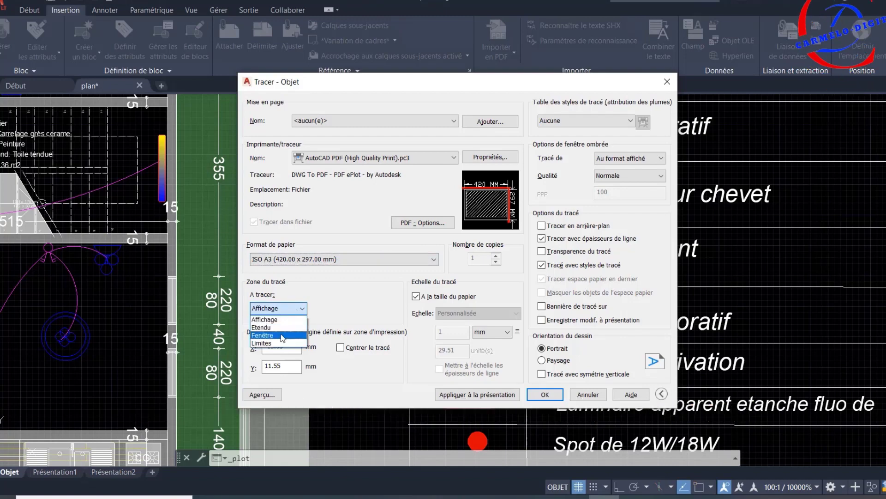
Step: Define the plot area as a window around the upper-left plan and its legend, and set the drawing orientation to Paysage
left_click(284, 335)
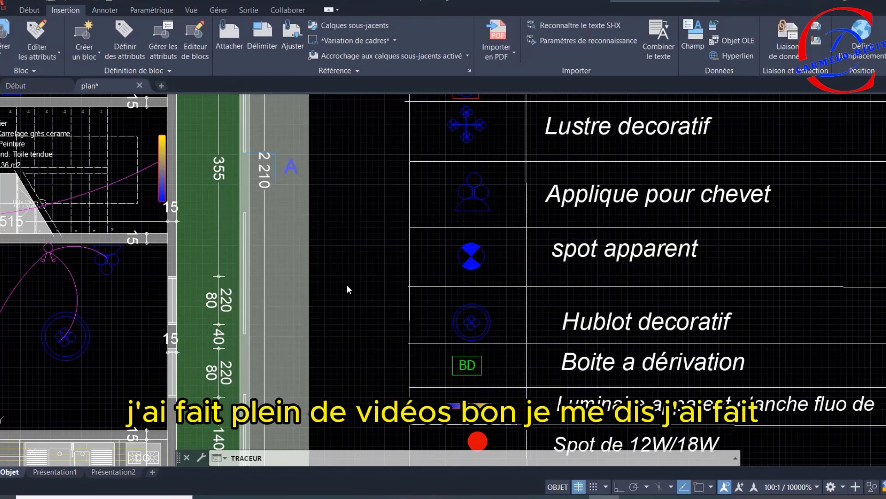
scroll(347, 285, "down", 1)
scroll(373, 274, "down", 3)
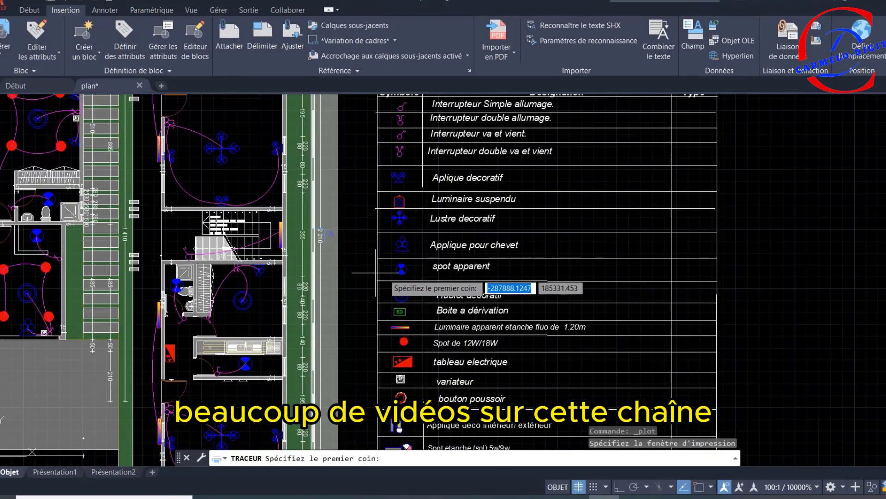
scroll(253, 245, "down", 2)
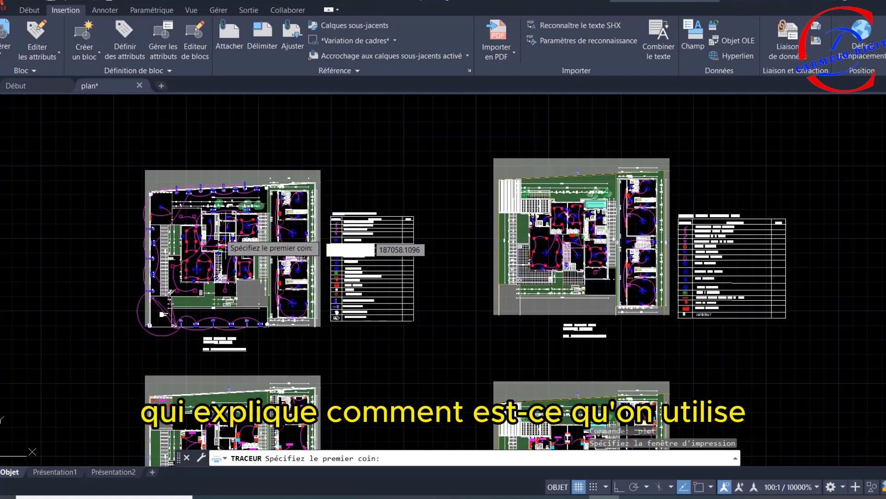
left_click(134, 162)
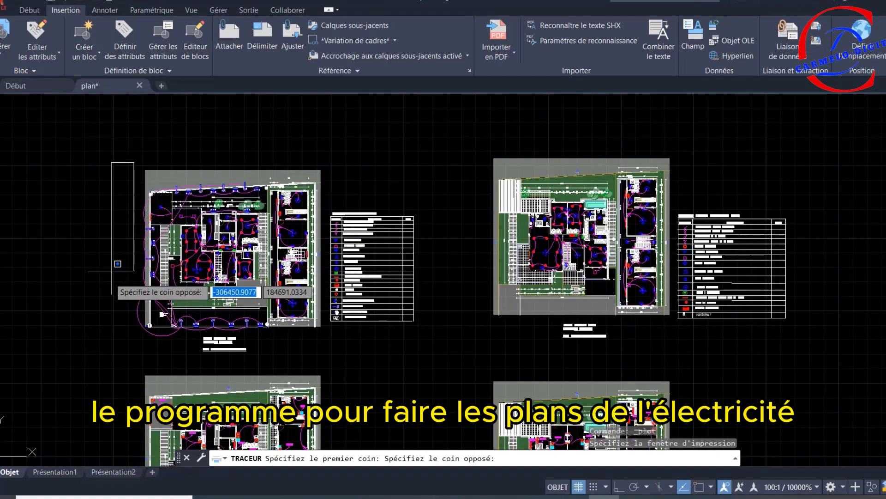
left_click(424, 344)
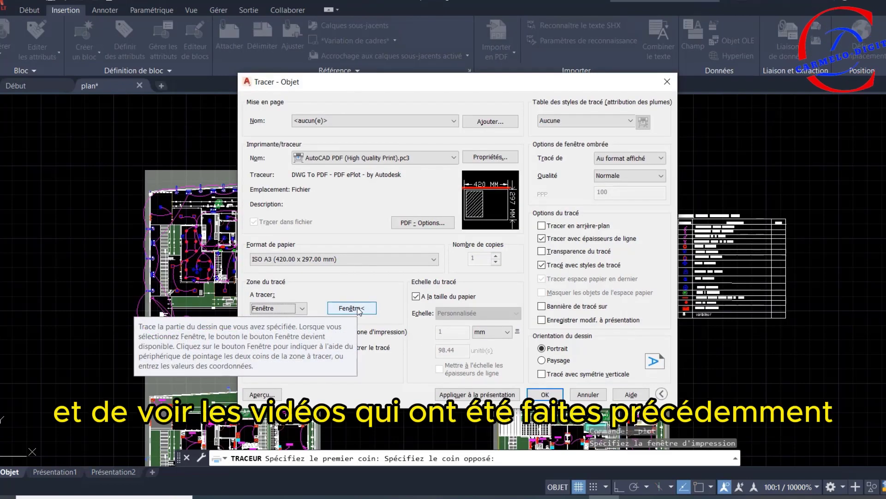
left_click(541, 360)
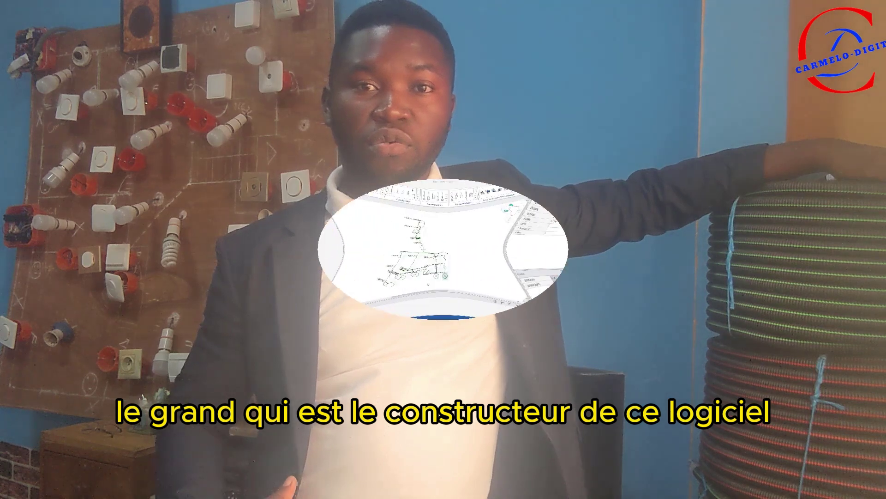
Step: Switch to XLPRO³ Calcul and examine the TEST1 single-line diagram from the supply down to the lighting and socket circuits
scroll(356, 313, "up", 2)
scroll(370, 277, "down", 2)
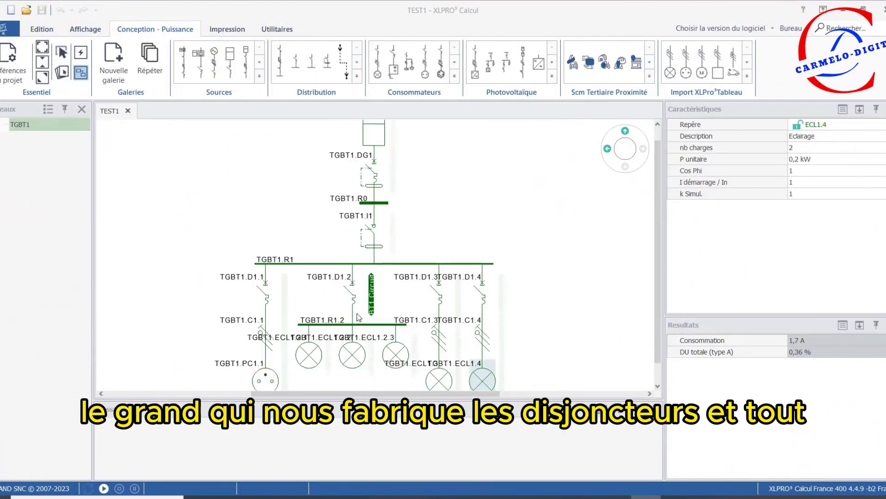
scroll(383, 241, "up", 2)
scroll(383, 242, "down", 2)
scroll(376, 158, "up", 2)
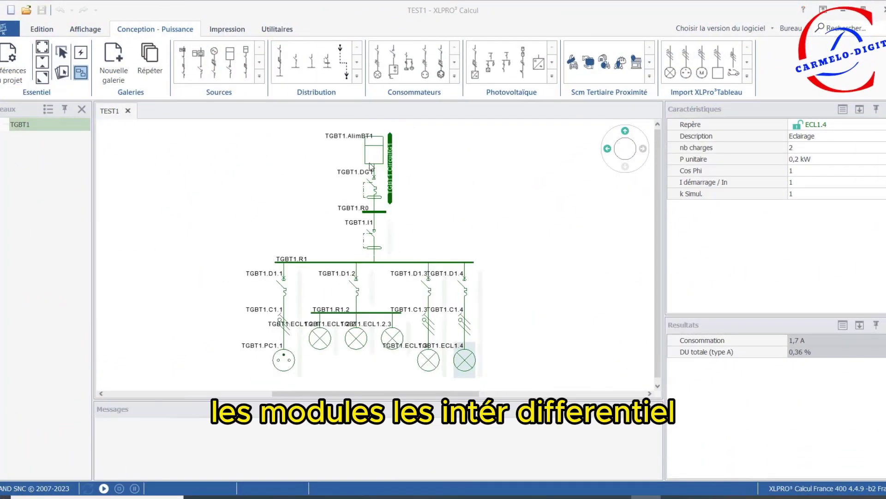
scroll(375, 159, "up", 1)
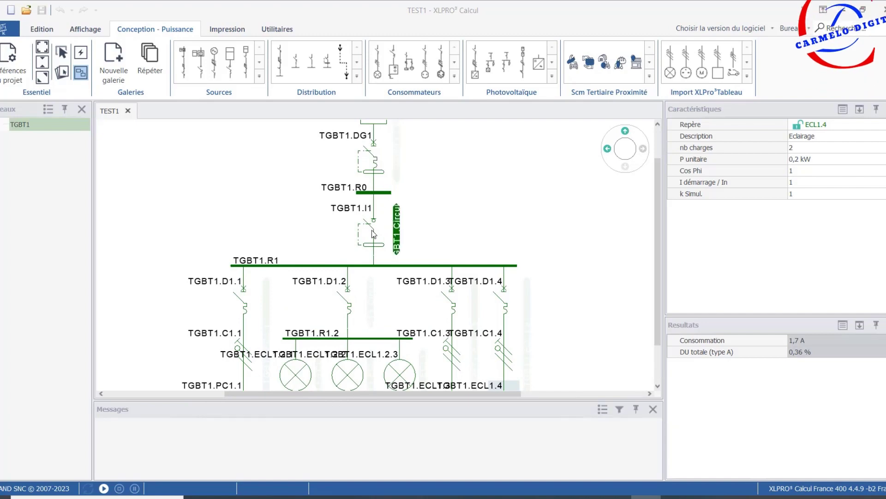
scroll(381, 223, "down", 1)
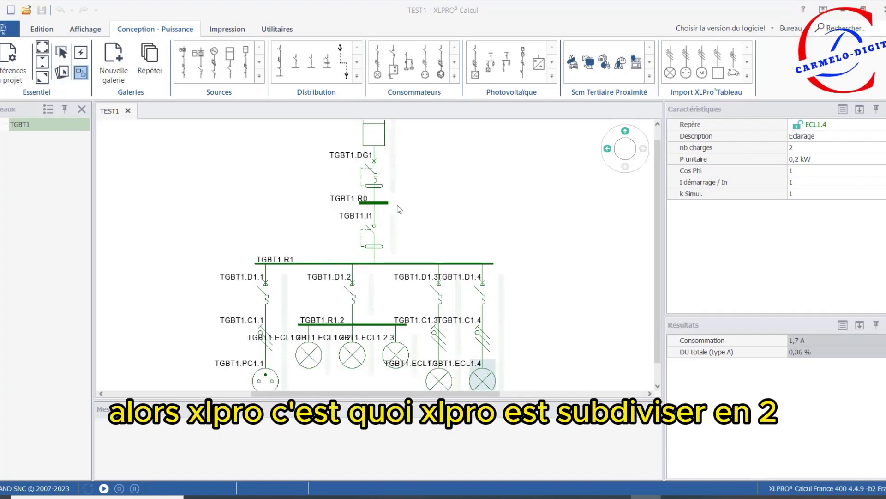
scroll(383, 146, "up", 1)
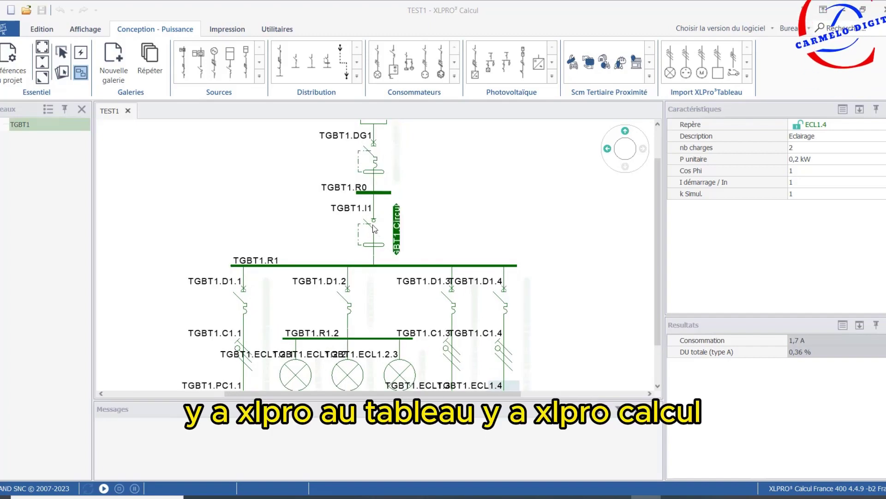
scroll(382, 245, "down", 1)
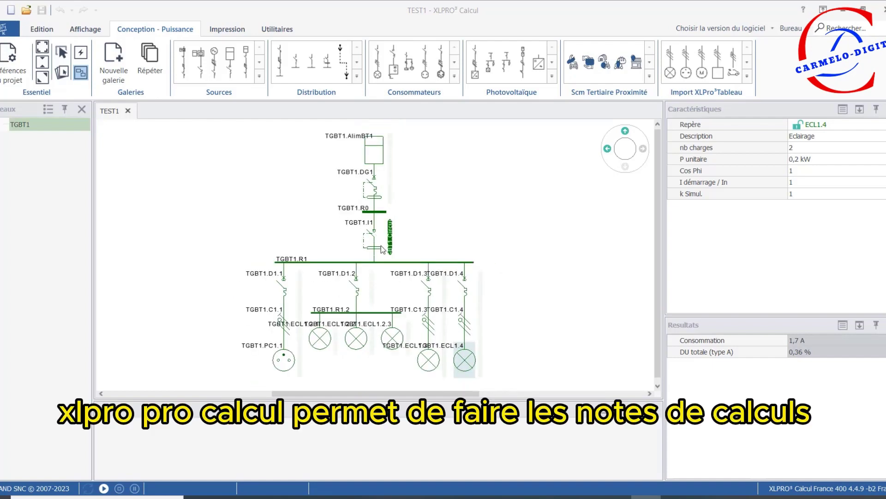
scroll(421, 336, "up", 1)
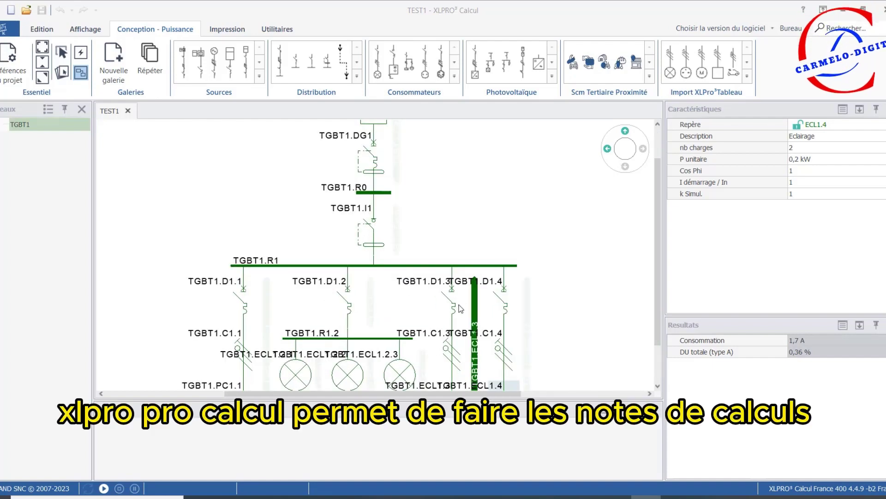
scroll(460, 308, "down", 2)
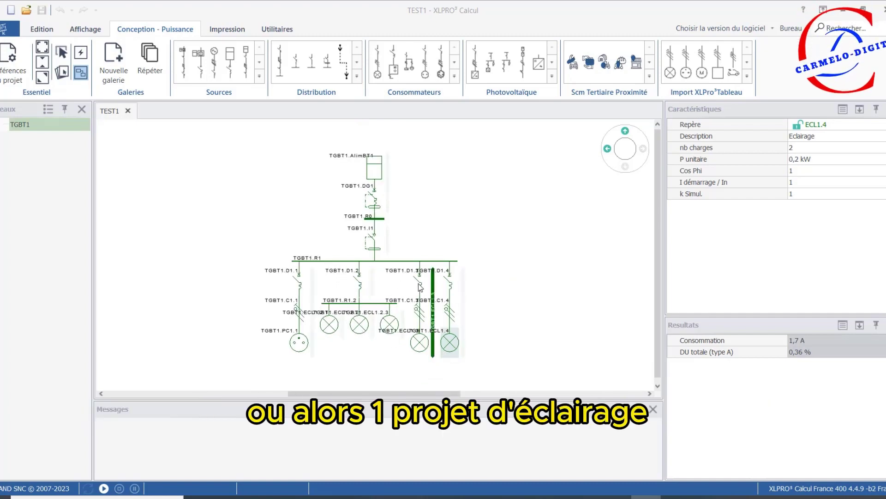
scroll(452, 310, "up", 2)
scroll(448, 323, "down", 1)
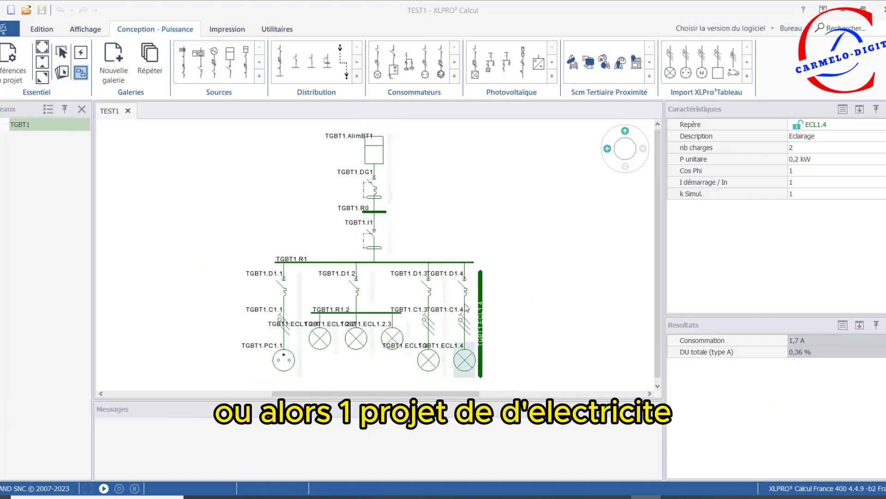
Step: Select the TGBT1.ECL1.4 lighting circuit in the diagram and open its details
left_click(481, 307)
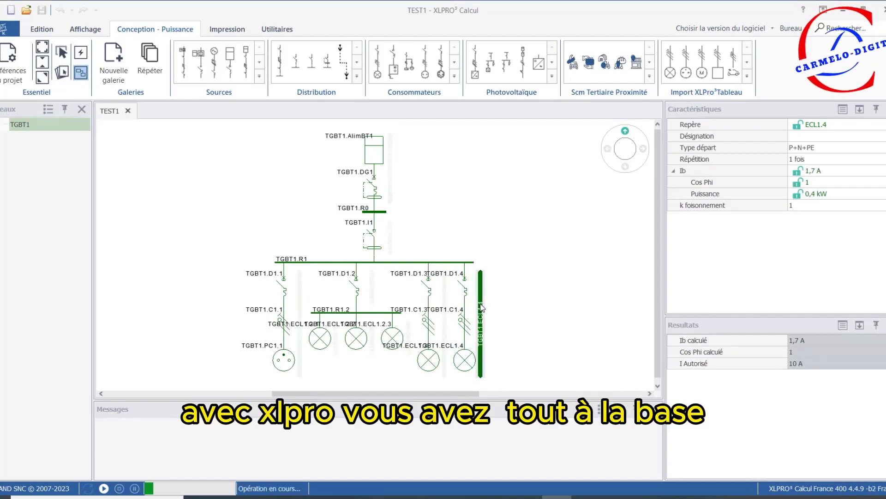
double_click(475, 300)
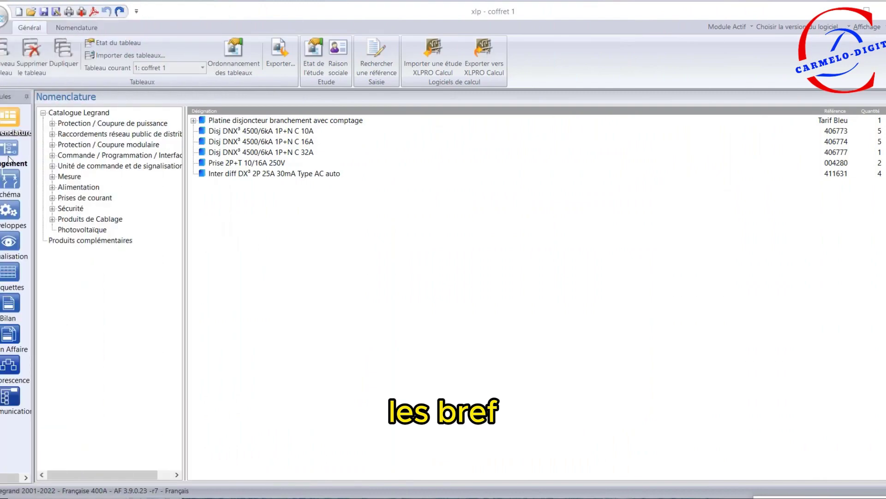
Step: In XLPRO³ Tableau, review coffret 1 in the Rangement, Schéma, Enveloppes and Visualisation modules
left_click(9, 157)
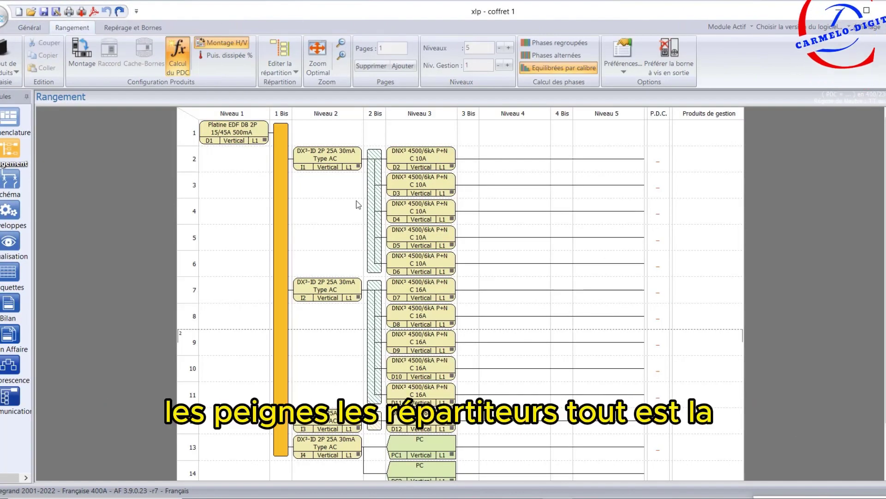
scroll(356, 199, "down", 2)
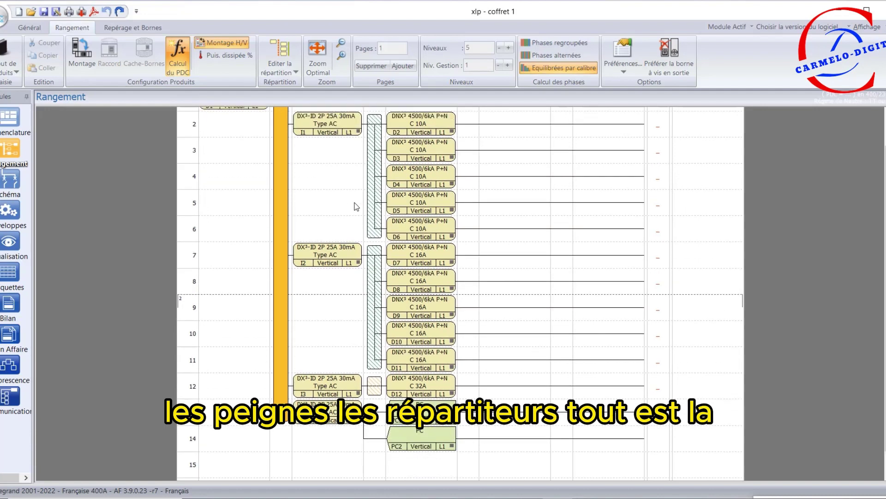
scroll(356, 206, "up", 2)
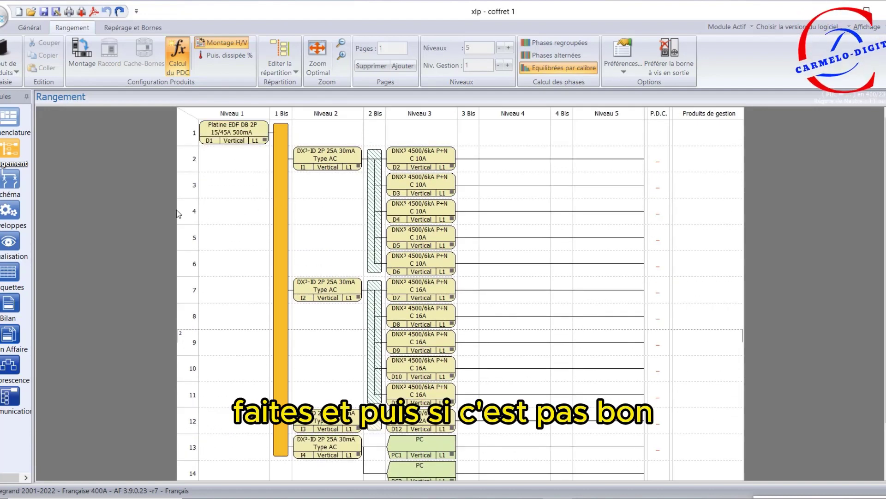
left_click(9, 182)
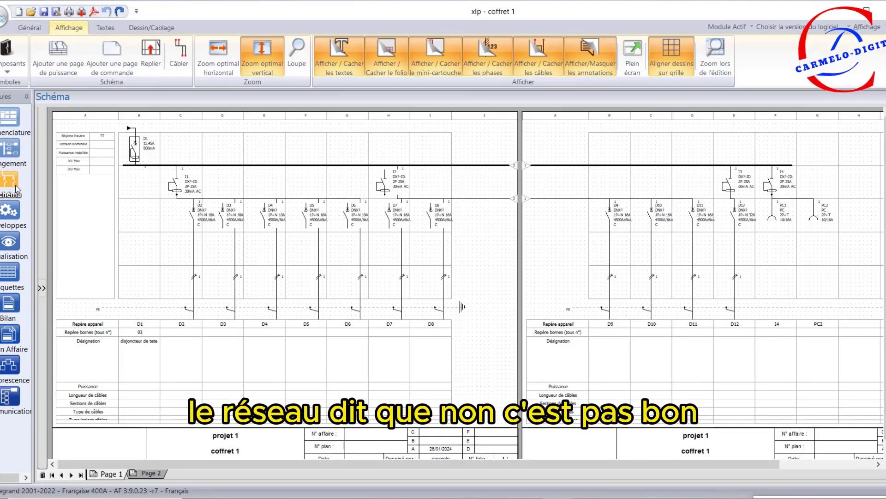
left_click(7, 213)
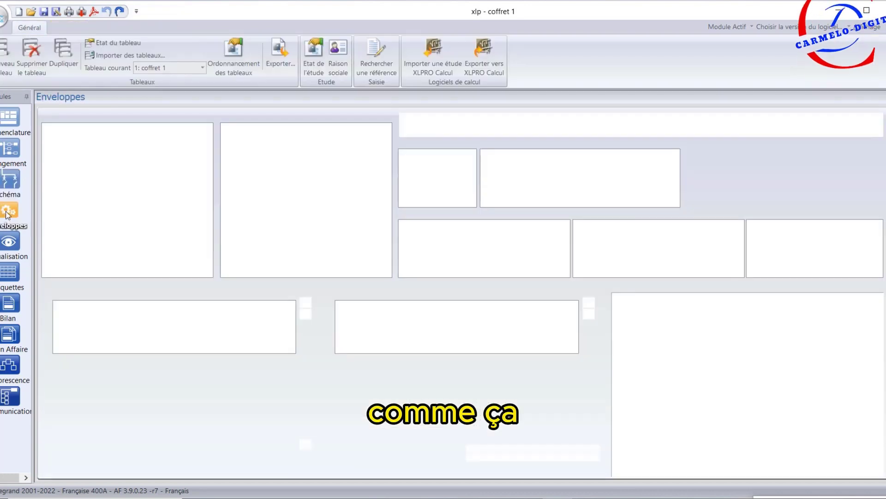
left_click(9, 242)
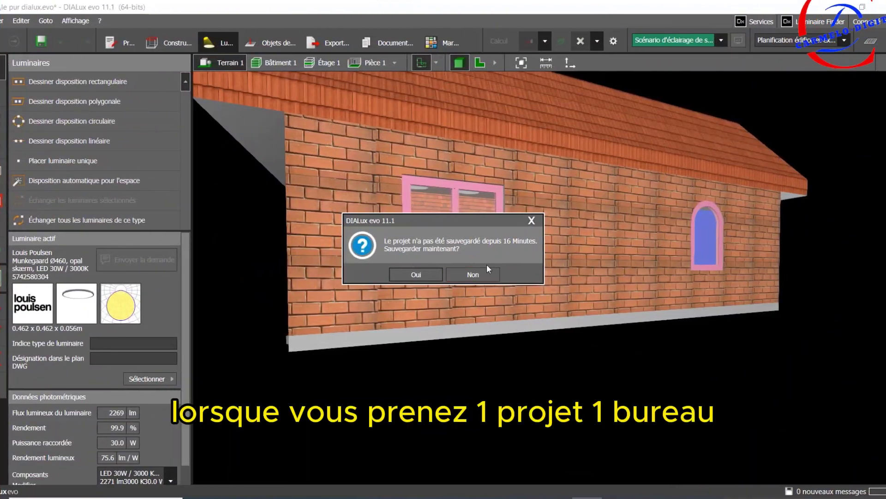
Step: Switch to DIALux evo and accept the reminder to save the project
left_click(432, 276)
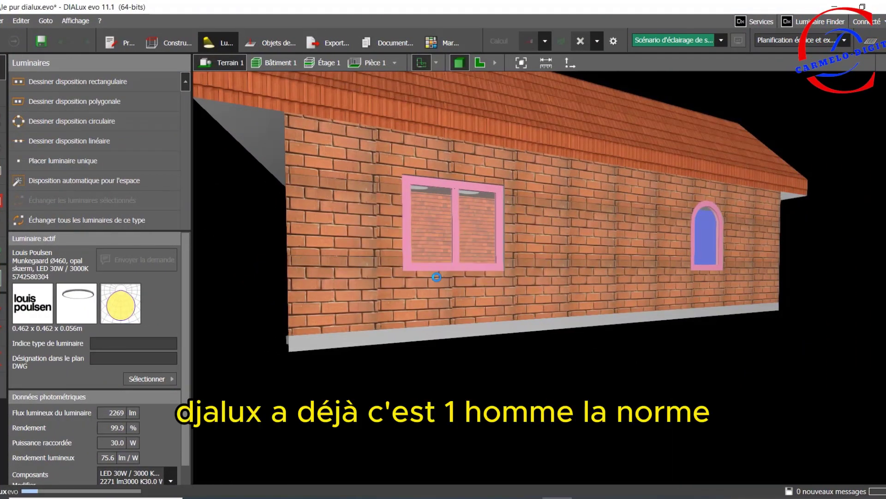
left_click(464, 266)
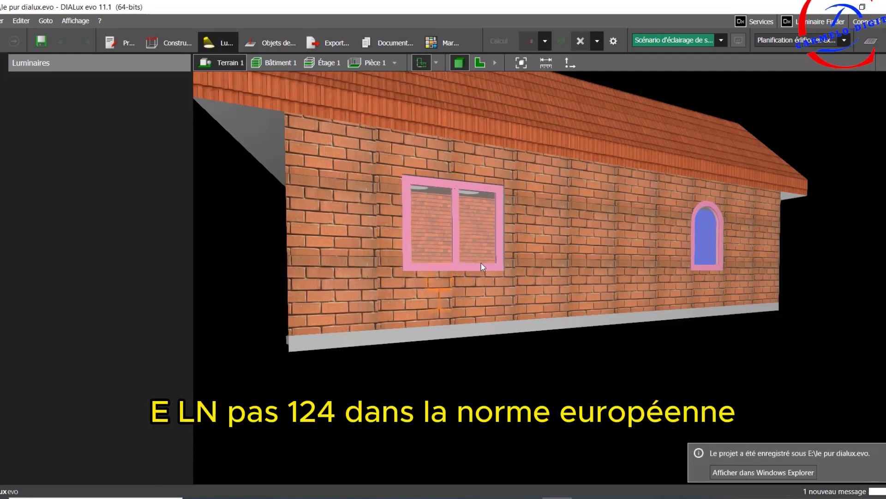
Step: Inspect the 3D room interior behind the double window, including the desk, swivel chair and brick walls
mouse_move(491, 268)
left_mouse_down()
mouse_move(484, 287)
mouse_move(458, 281)
mouse_move(494, 278)
left_mouse_up()
scroll(486, 282, "up", 10)
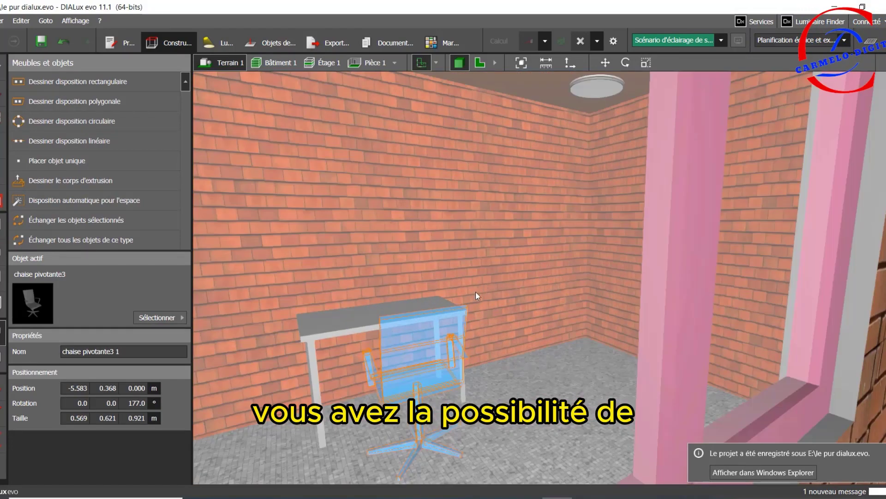
left_click_drag(476, 290, 488, 275)
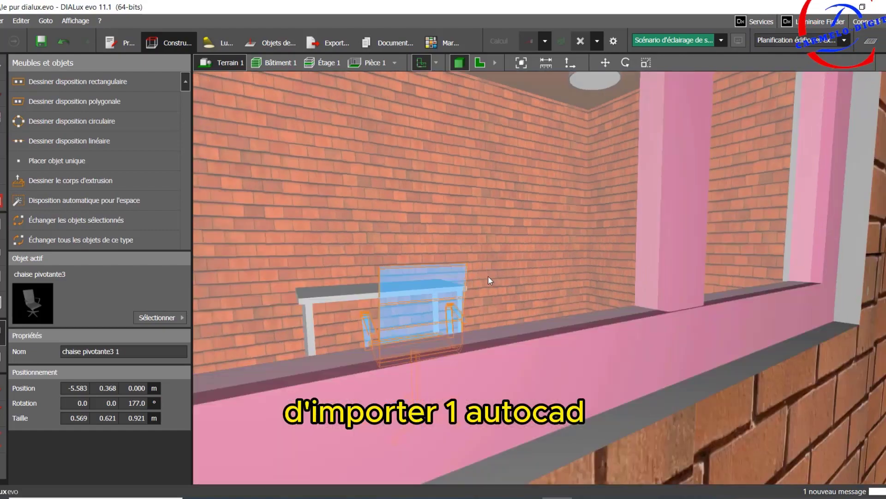
left_click(487, 278)
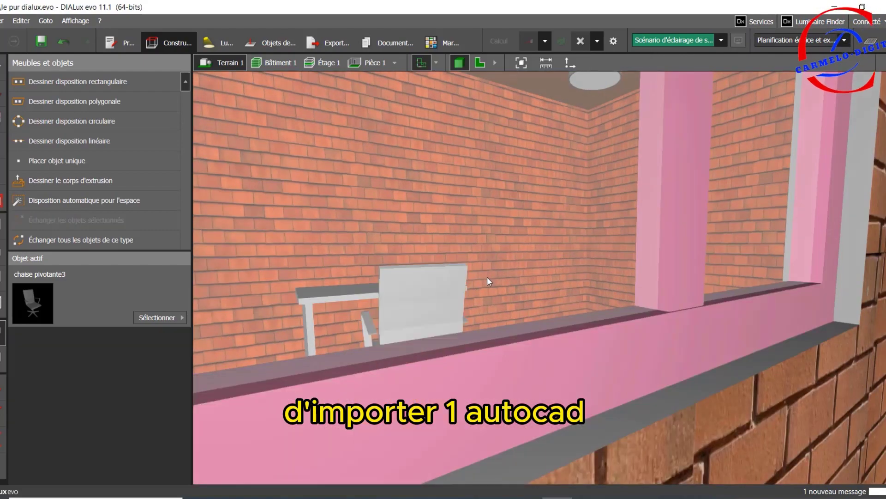
scroll(521, 269, "down", 6)
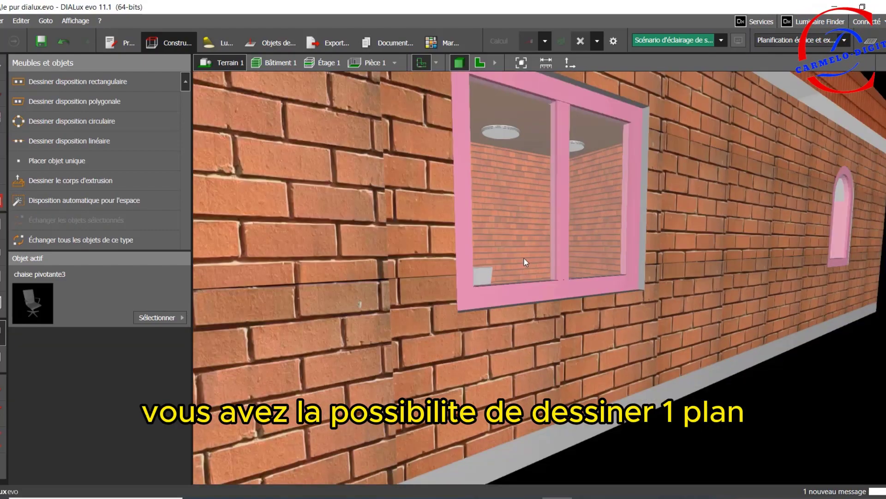
scroll(524, 261, "up", 6)
scroll(521, 263, "up", 3)
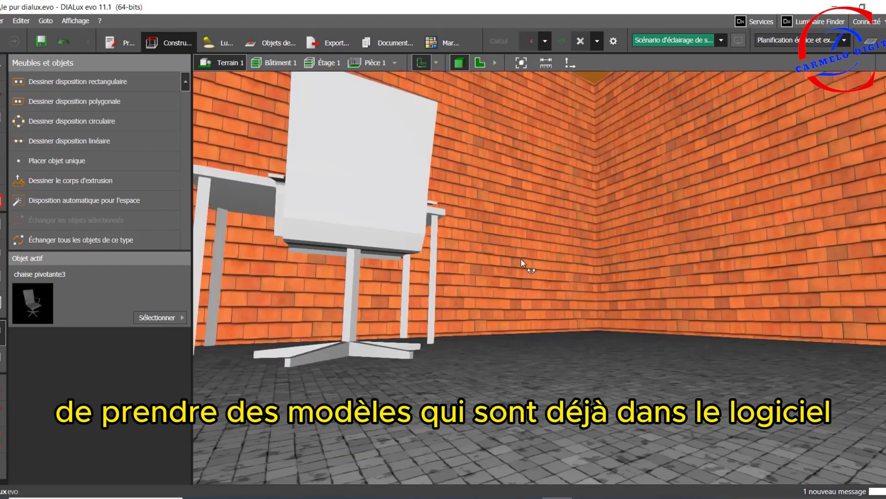
mouse_move(521, 261)
left_mouse_down()
mouse_move(520, 285)
mouse_move(537, 264)
left_mouse_up()
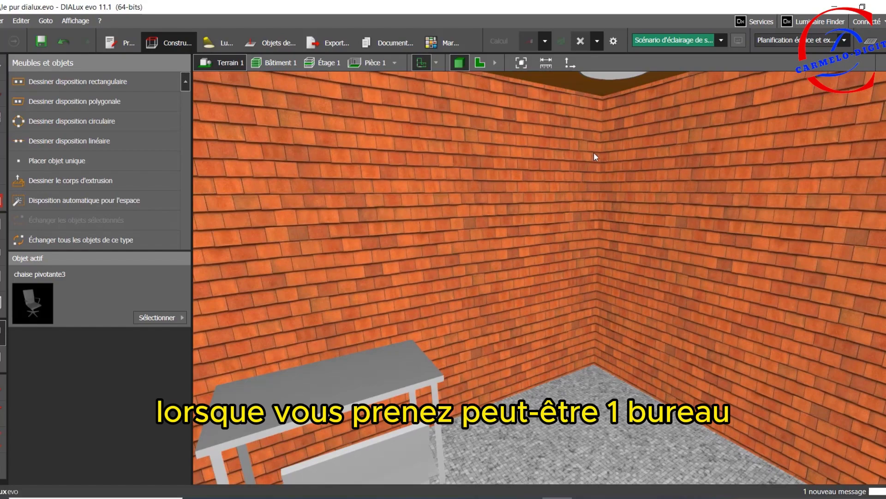
Step: Inspect the 3D building's exterior from several sides, including the roof, the door and the arched window
scroll(594, 152, "down", 3)
left_click_drag(595, 157, 539, 182)
scroll(540, 182, "down", 10)
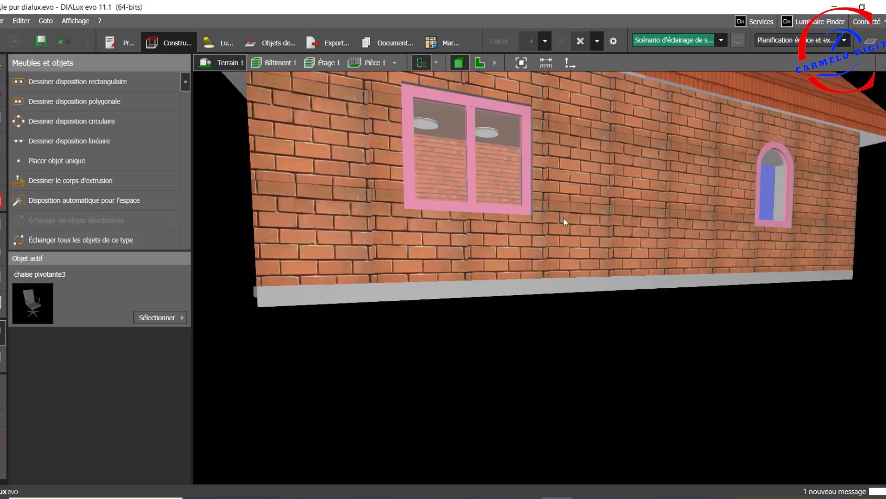
left_click_drag(563, 217, 434, 242)
scroll(445, 231, "down", 10)
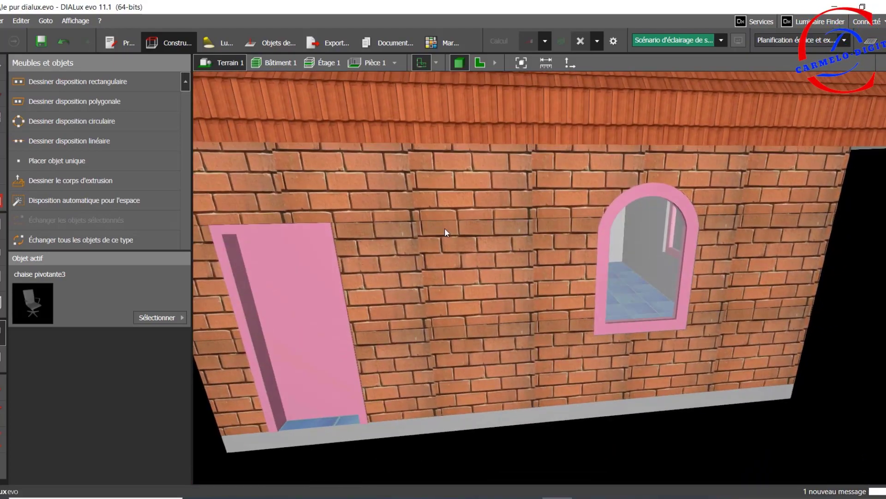
left_click_drag(497, 245, 658, 265)
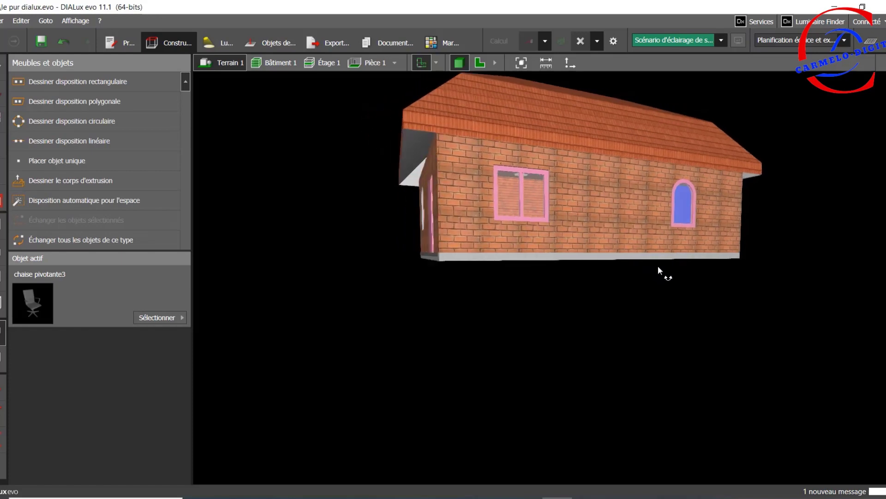
Step: Examine the ceiling luminaires and furniture of the room through the double window from outside
scroll(525, 208, "up", 8)
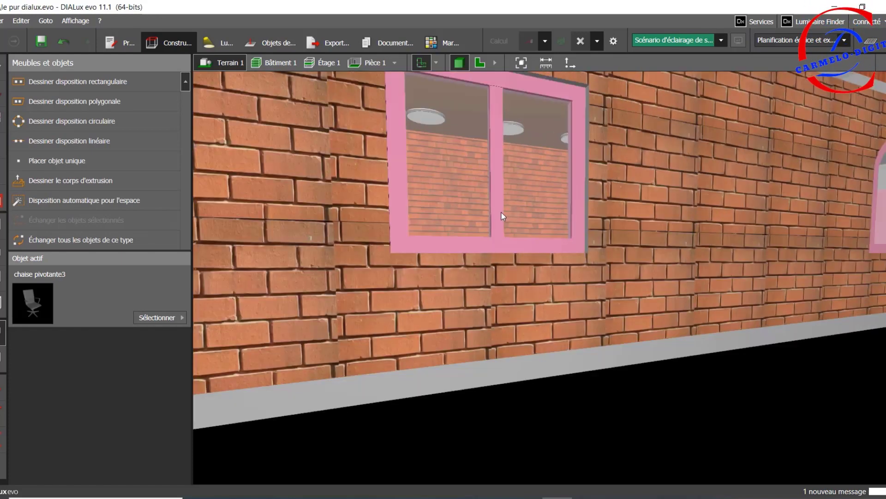
scroll(505, 204, "down", 3)
scroll(549, 165, "up", 3)
scroll(536, 165, "down", 3)
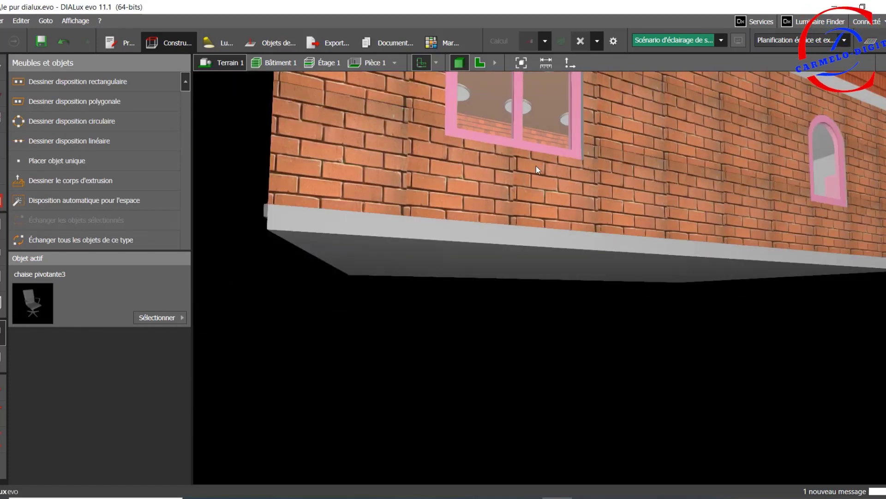
scroll(532, 181, "up", 4)
scroll(522, 191, "up", 6)
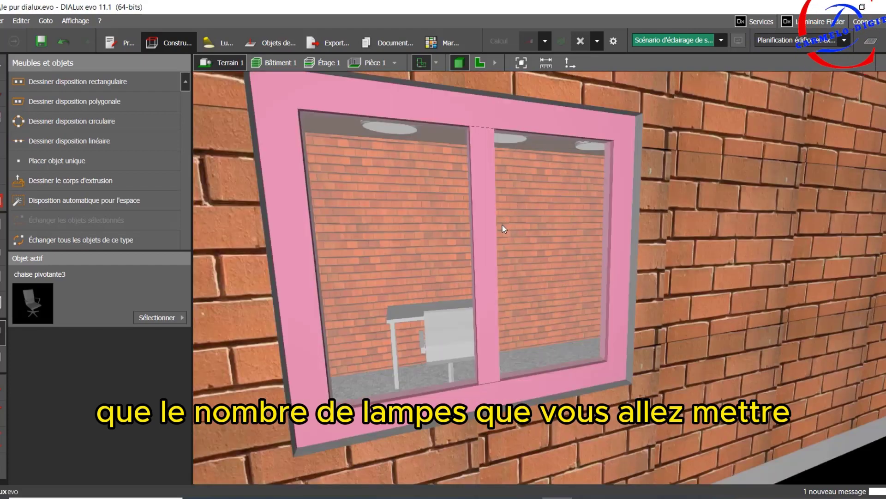